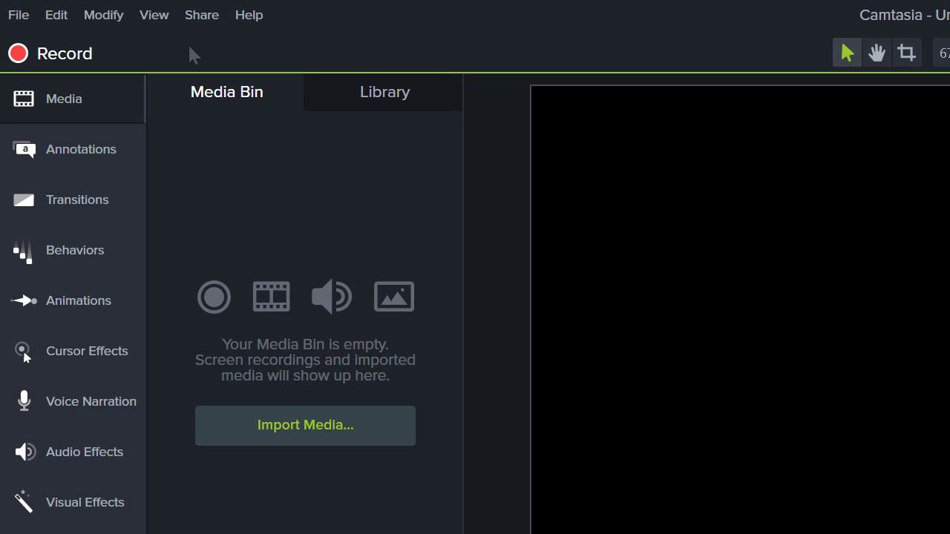
Launch Camtasia Recorder from the Camtasia toolbar to prepare a new capture.
left_click(88, 62)
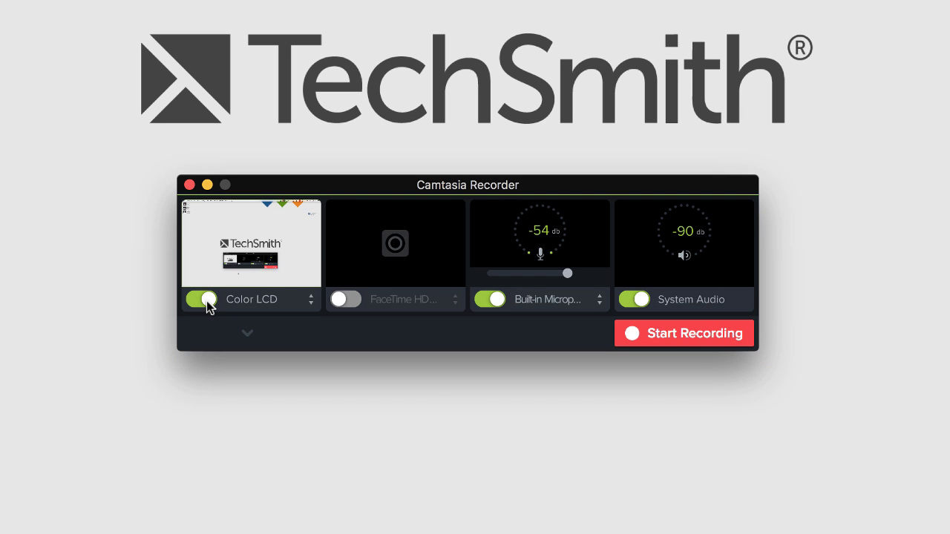
Test the screen, camera, microphone and system audio switches, leaving the camera off and the rest on.
left_click(208, 302)
left_click(208, 302)
left_click(348, 302)
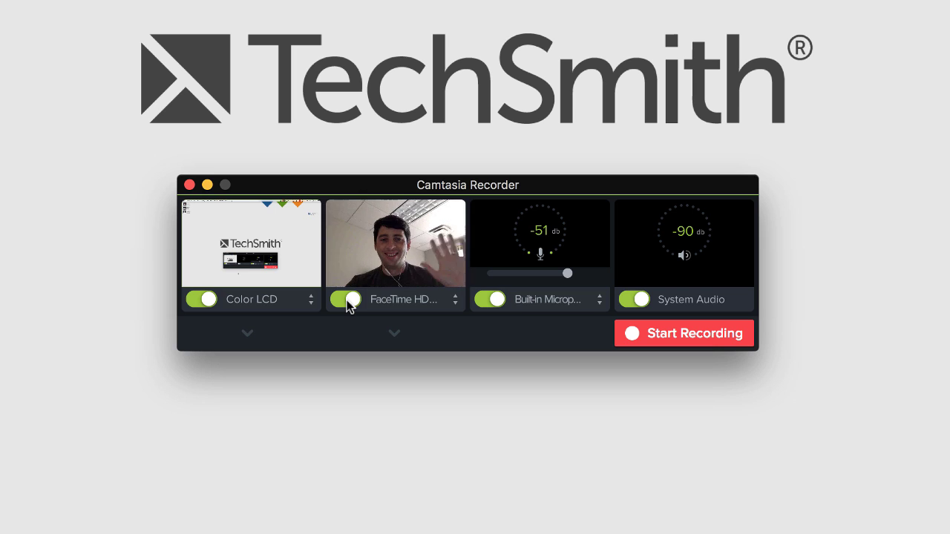
left_click(348, 303)
left_click(486, 301)
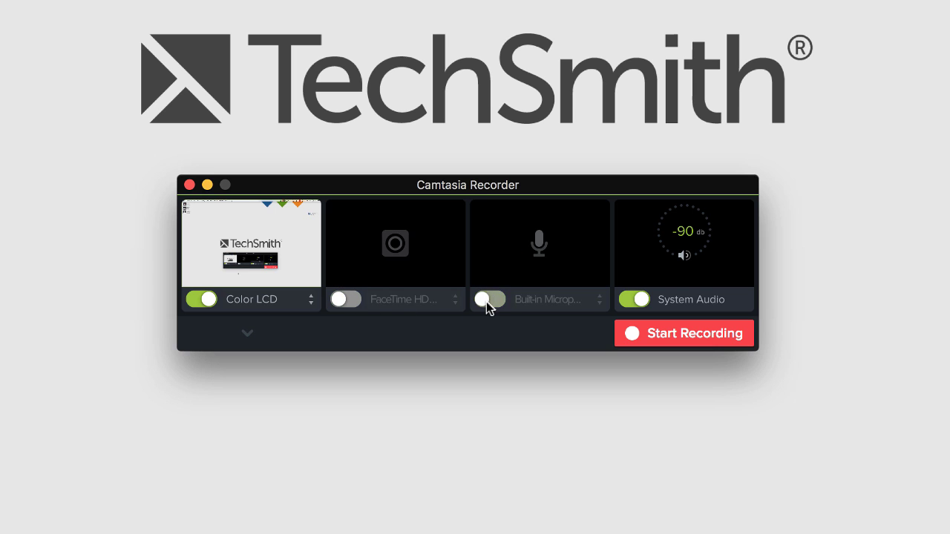
left_click(486, 301)
left_click(625, 301)
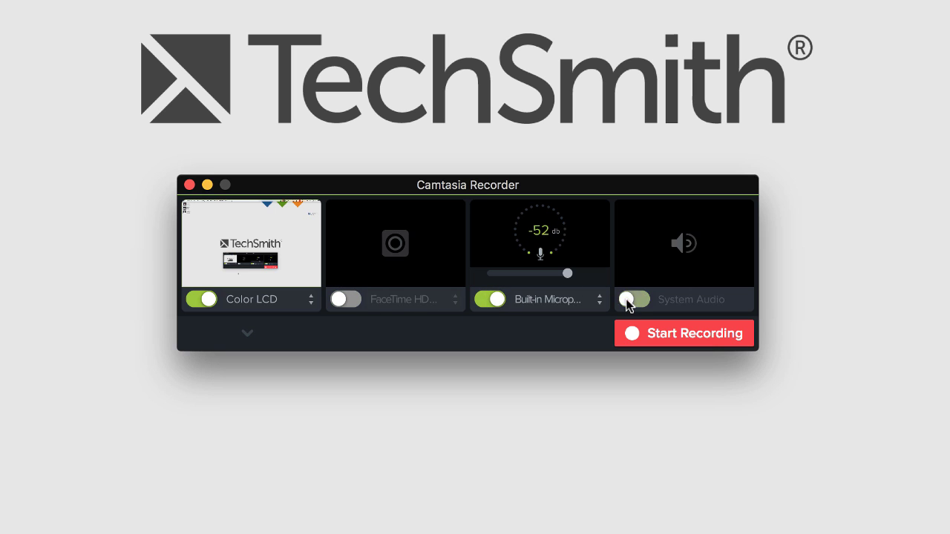
left_click(627, 302)
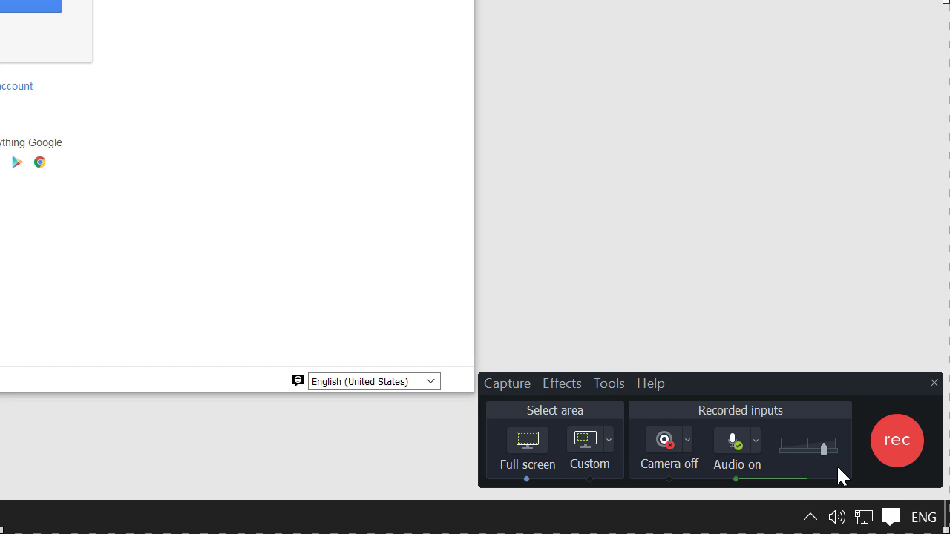
Start the screen recording from the recorder's rec button.
left_click(893, 456)
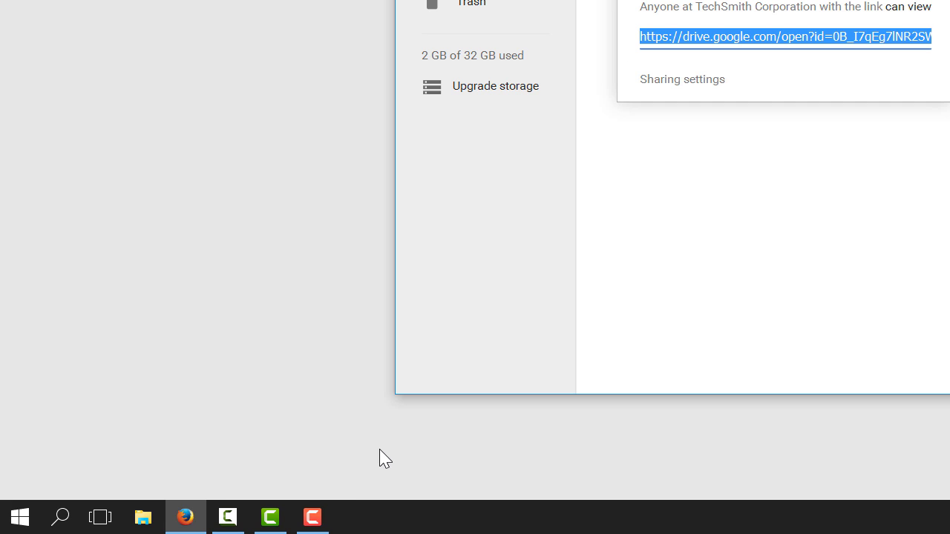
Stop the recording so Rec 08-03-16 6 lands in the Camtasia editor's Media Bin and timeline.
left_click(322, 516)
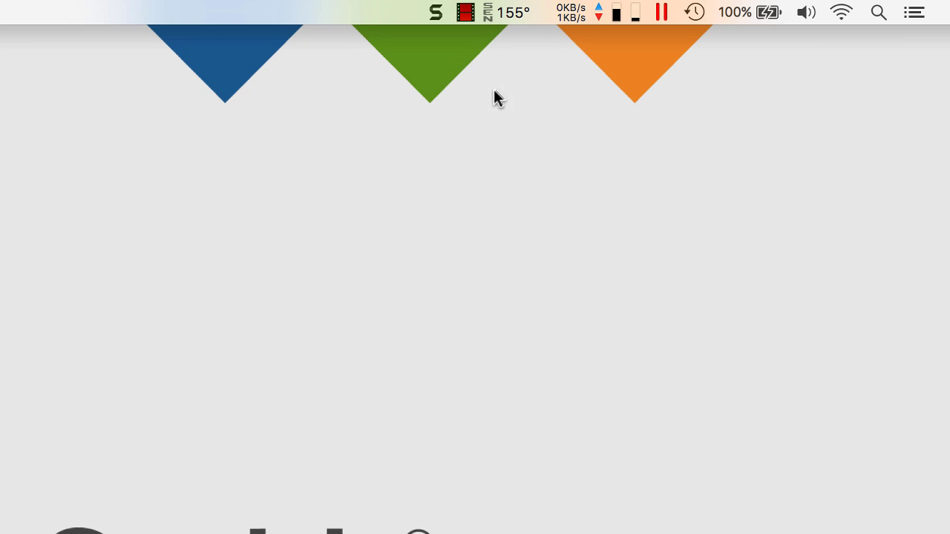
left_click(467, 13)
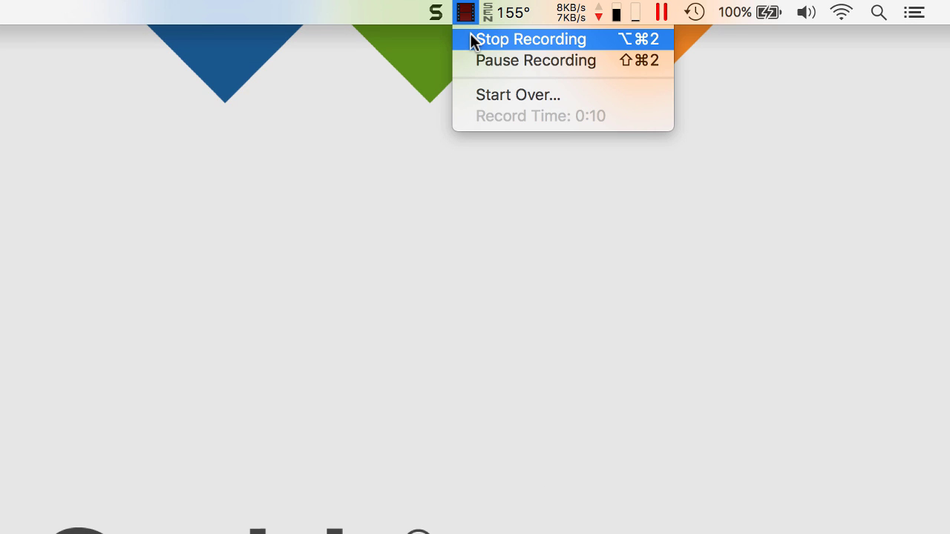
left_click(470, 36)
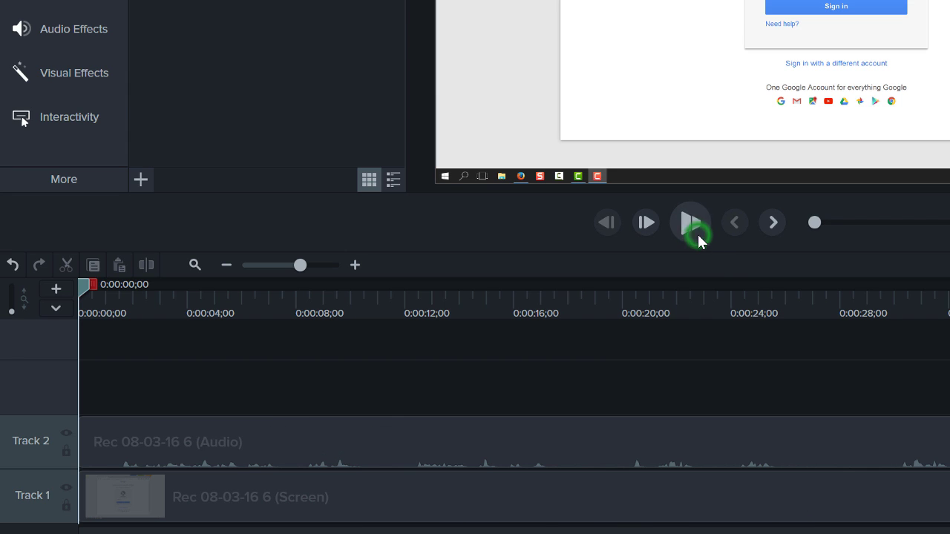
Play, pause and scrub through the opening seconds of Rec 08-03-16 6.
left_click(697, 232)
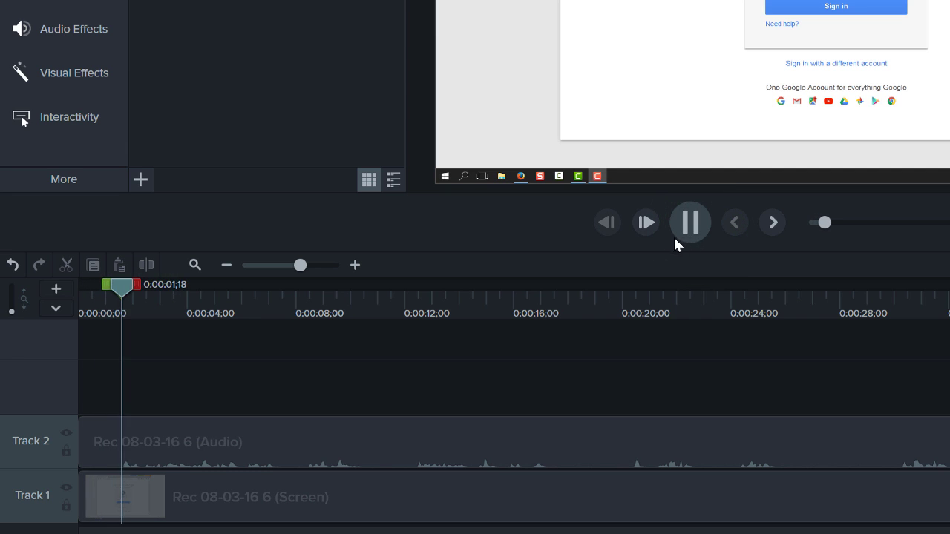
left_click(176, 291)
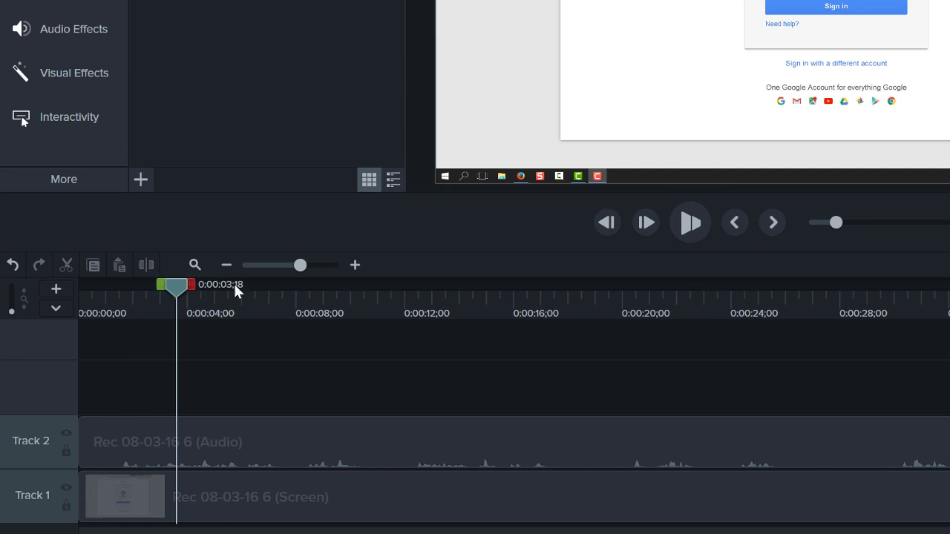
left_click_drag(234, 284, 197, 298)
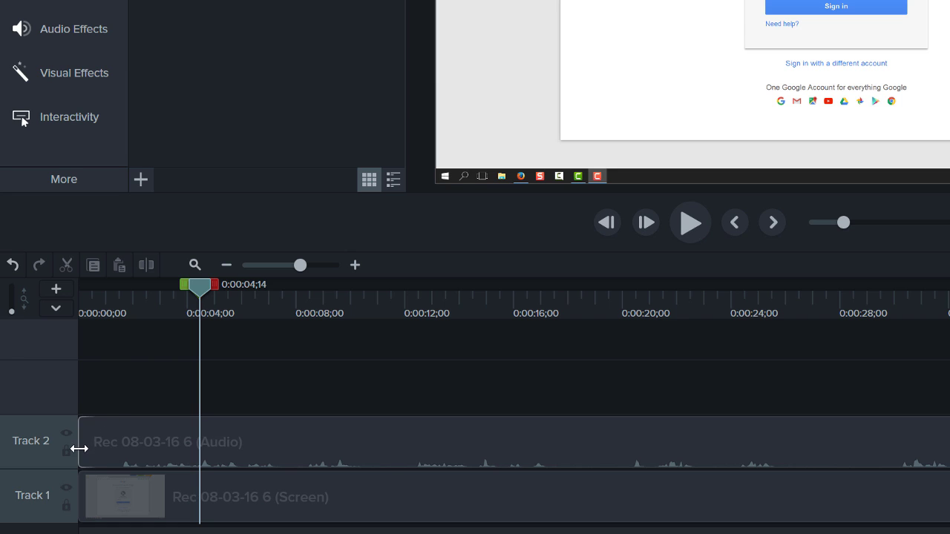
Trim the Track 2 audio to start at 0:00:01;18 and select a short range before four seconds.
left_click_drag(79, 448, 123, 452)
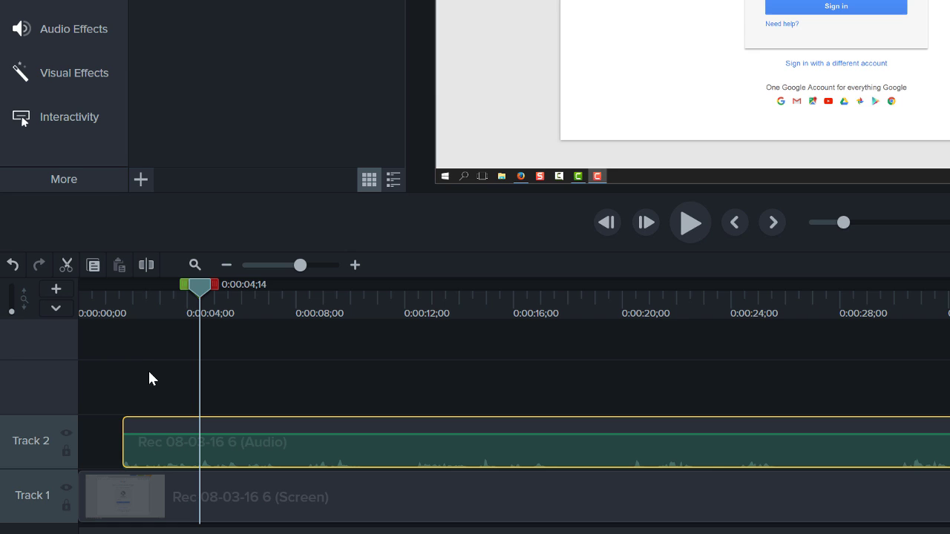
left_click_drag(182, 285, 134, 293)
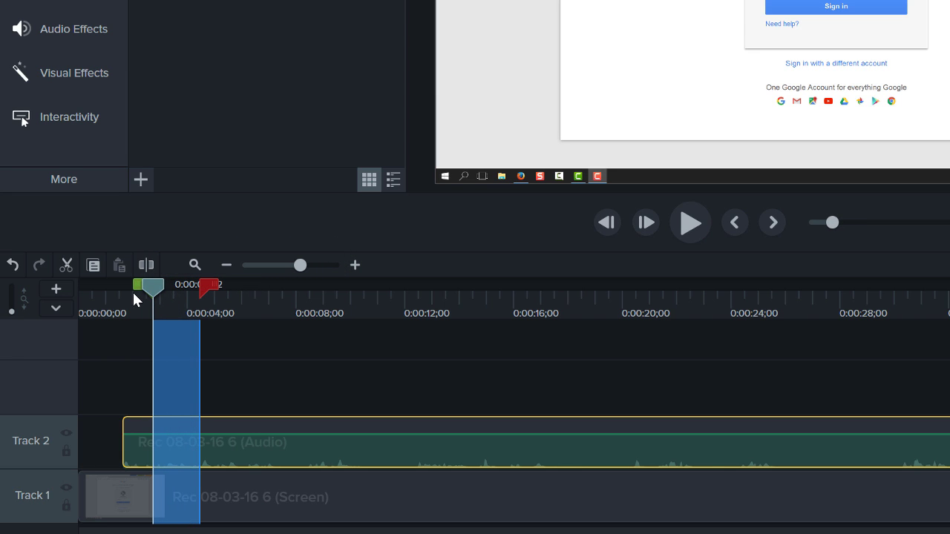
Cut the selected range, reselect 0:00:02;16–0:00:04;12, then clear the selection back to the playhead.
left_click(71, 269)
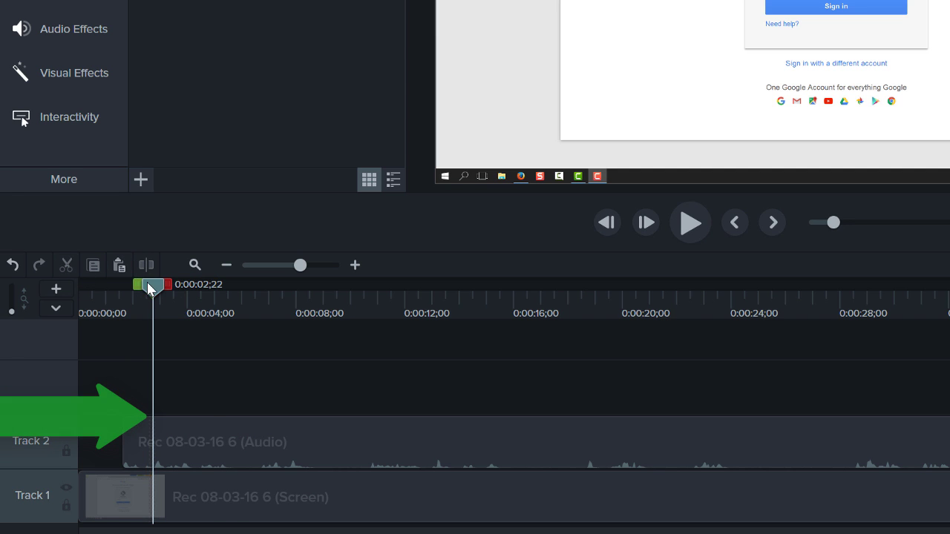
left_click_drag(148, 287, 198, 289)
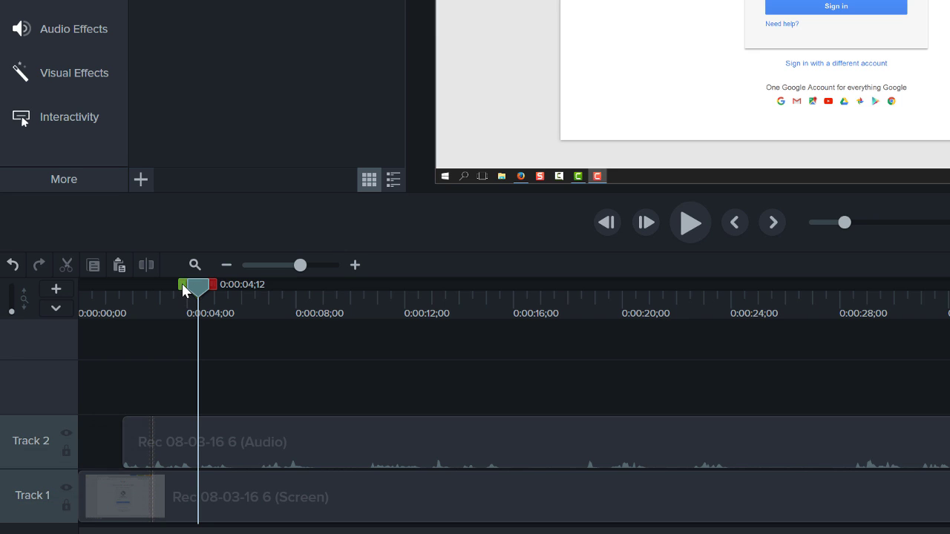
mouse_move(182, 284)
left_mouse_down()
mouse_move(132, 287)
mouse_move(143, 289)
left_mouse_up()
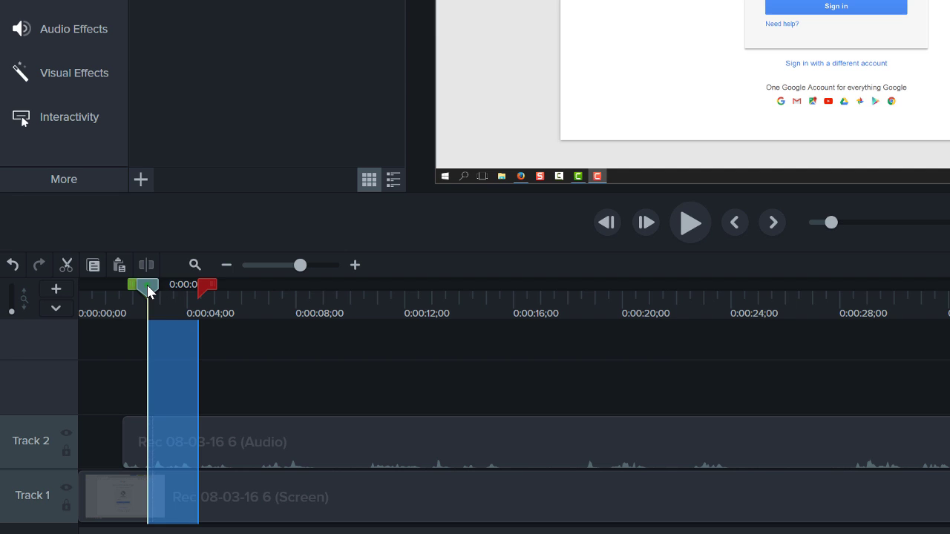
double_click(147, 289)
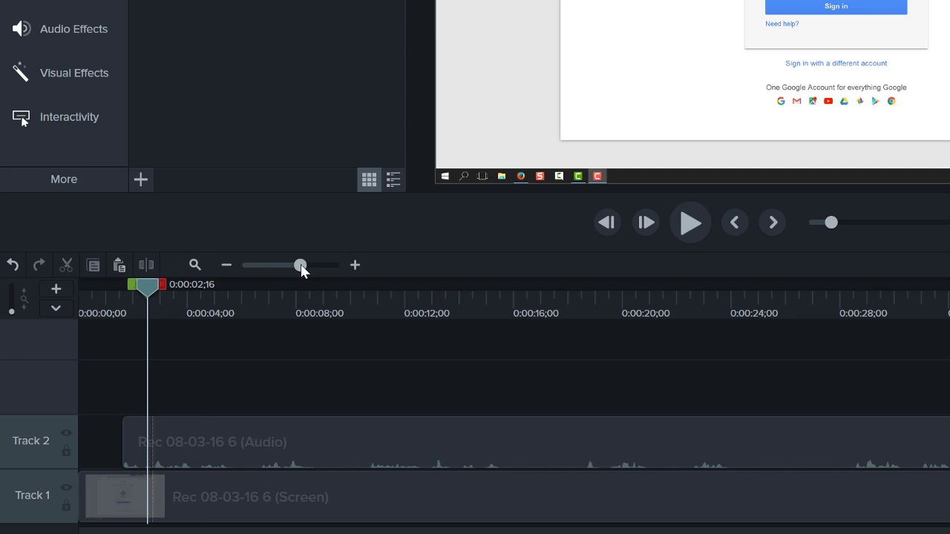
Zoom the timeline to 2-second ticks, then add a second copy of the recording and undo it.
left_click_drag(301, 265, 312, 265)
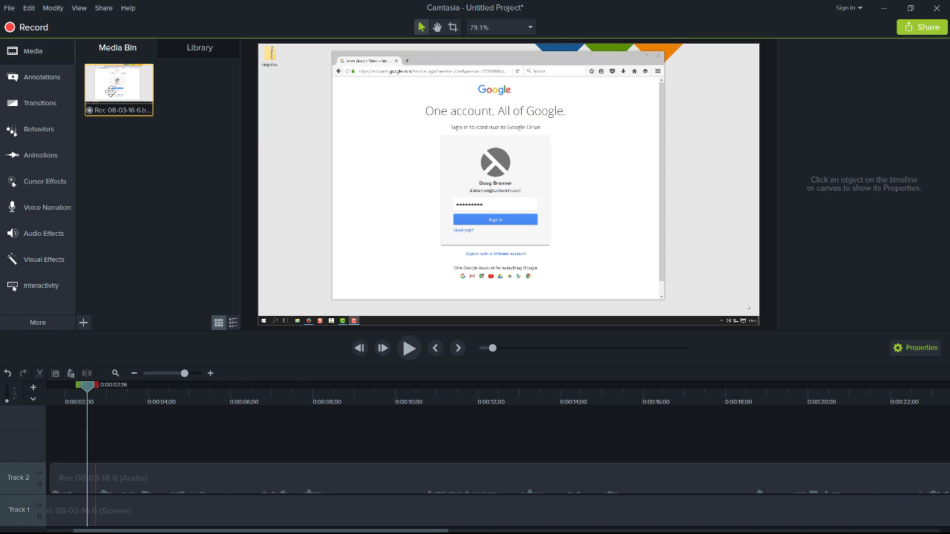
left_click(109, 92)
left_click_drag(109, 92, 59, 422)
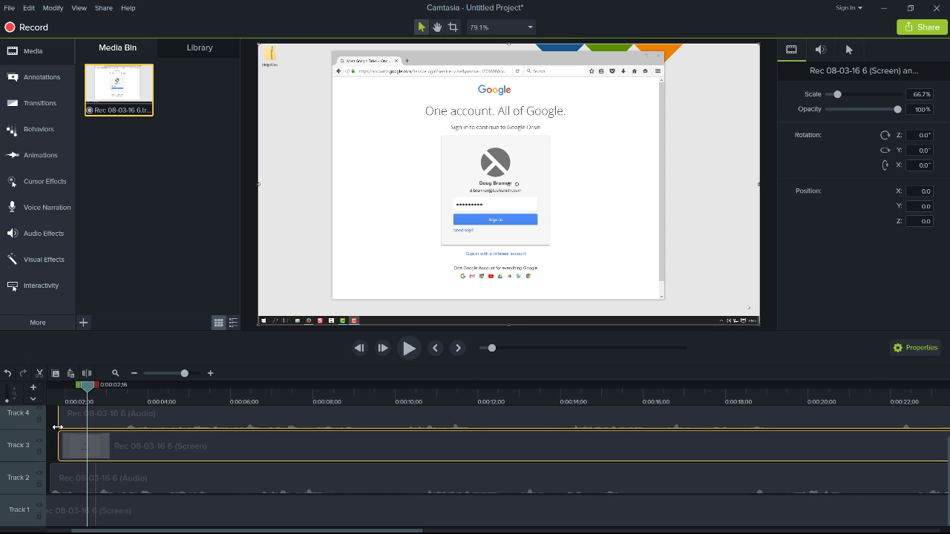
left_click(8, 374)
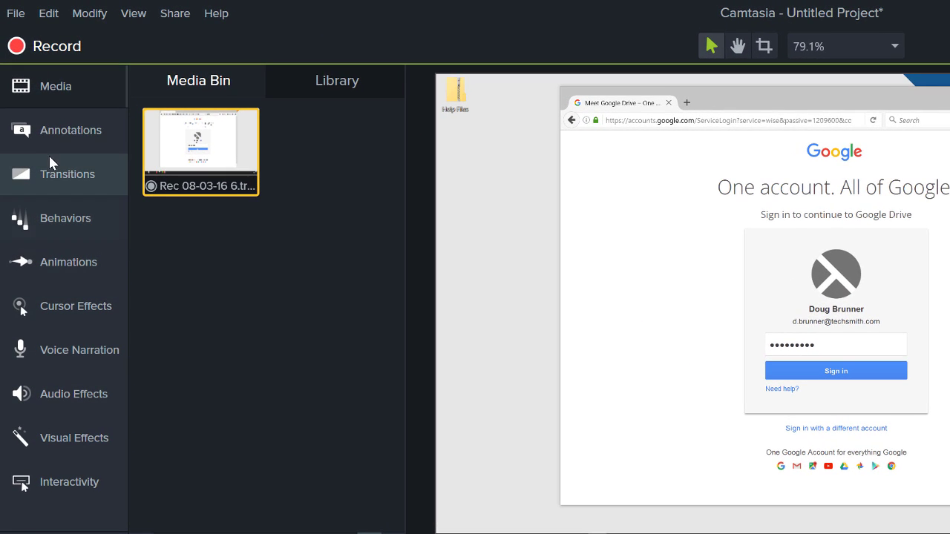
Browse the Annotations and Transitions libraries, then bring up the File menu.
left_click(53, 139)
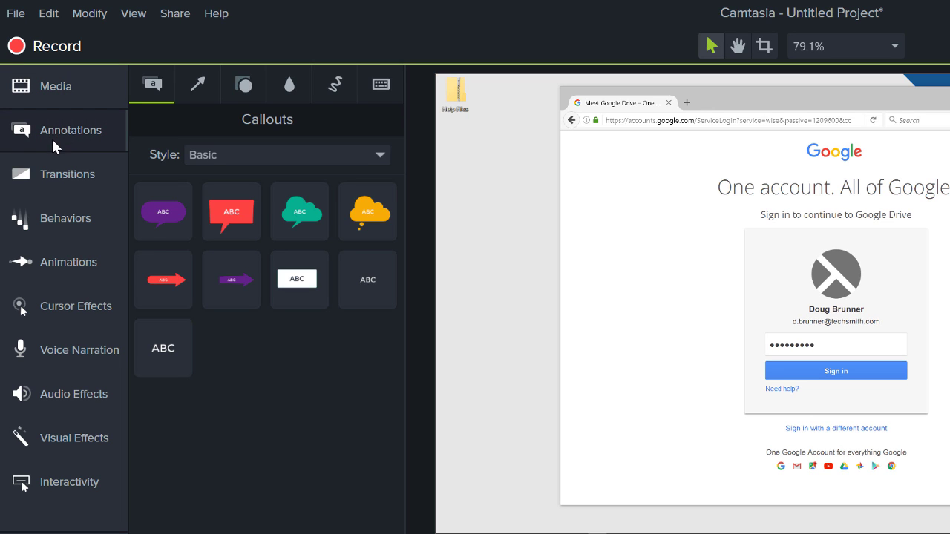
left_click(55, 164)
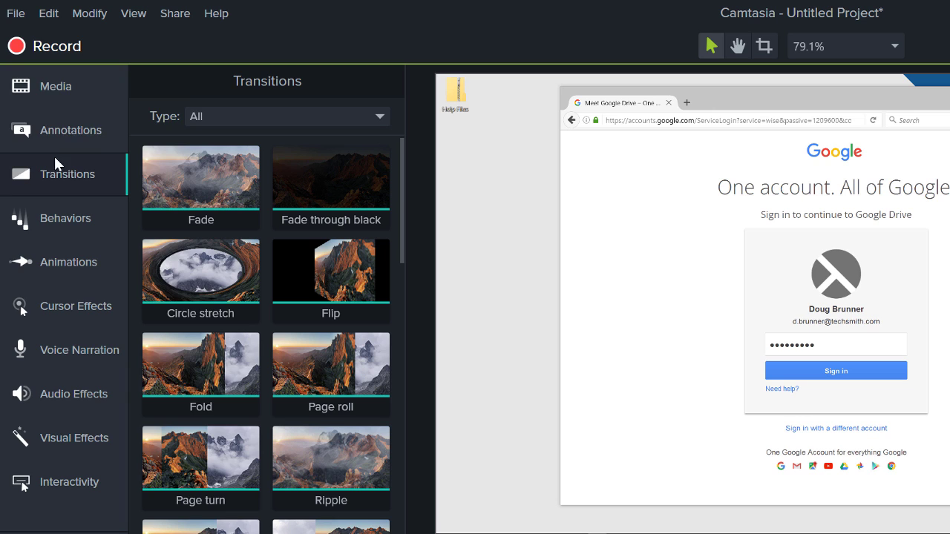
left_click(22, 11)
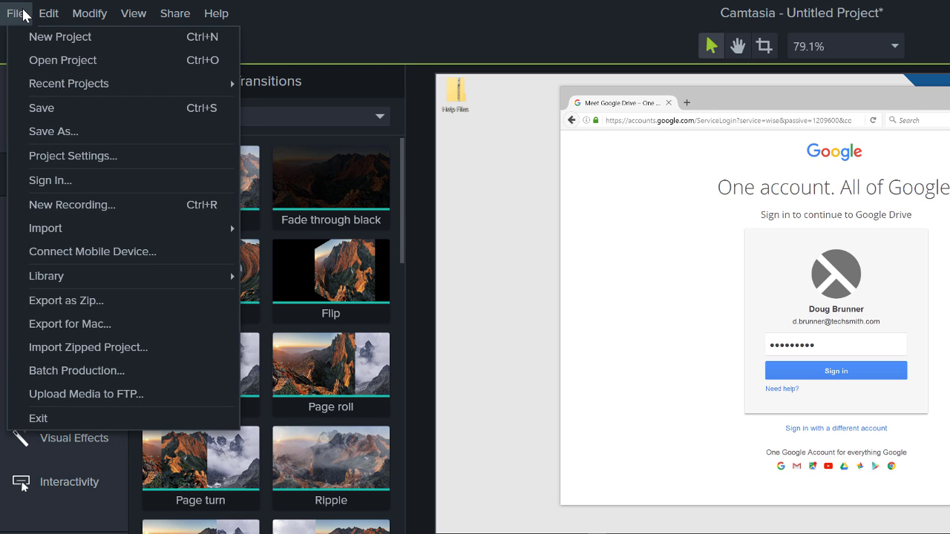
Save the project as 'Screen Recording 1.1.tscproj' in the Video 1.1 folder.
left_click(50, 108)
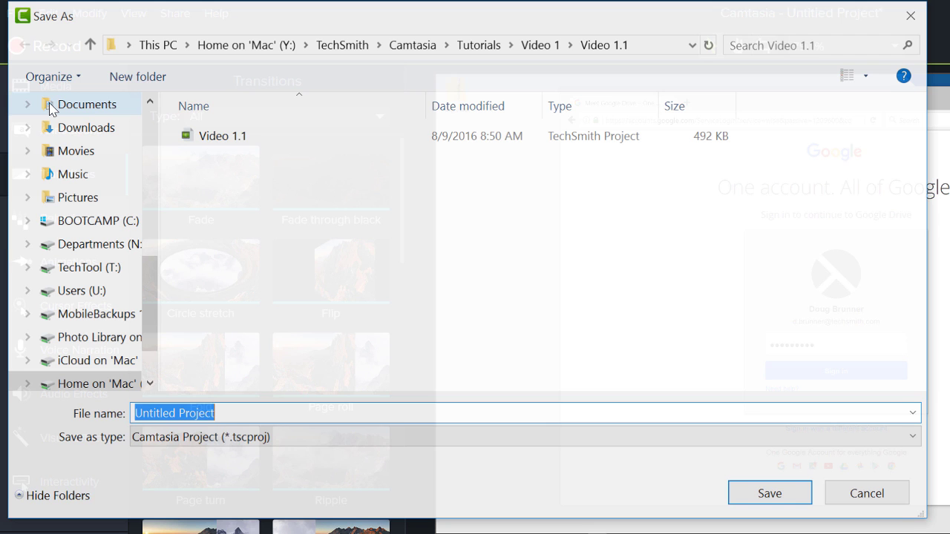
type("Screen Recording 1.1")
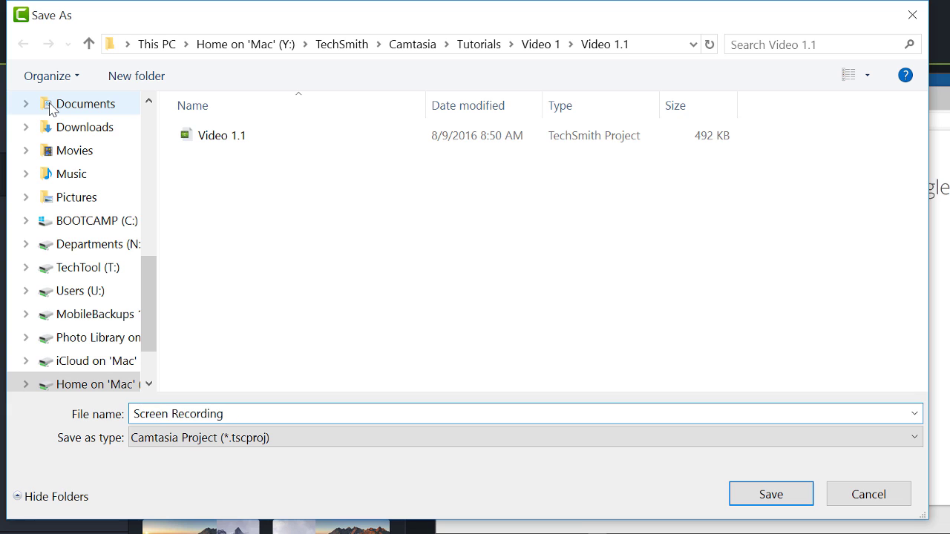
left_click(759, 494)
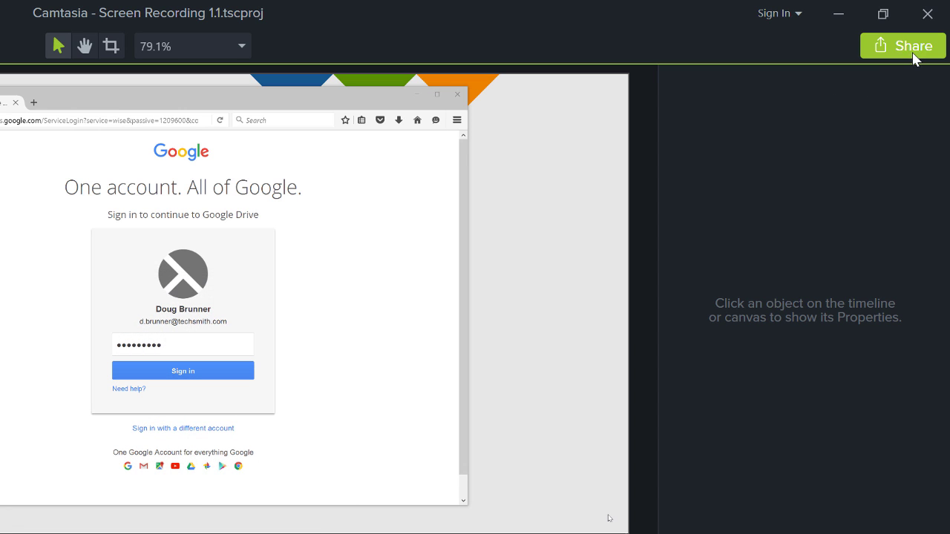
Share to YouTube, sign in with the account password, and allow Camtasia access to the account.
left_click(912, 54)
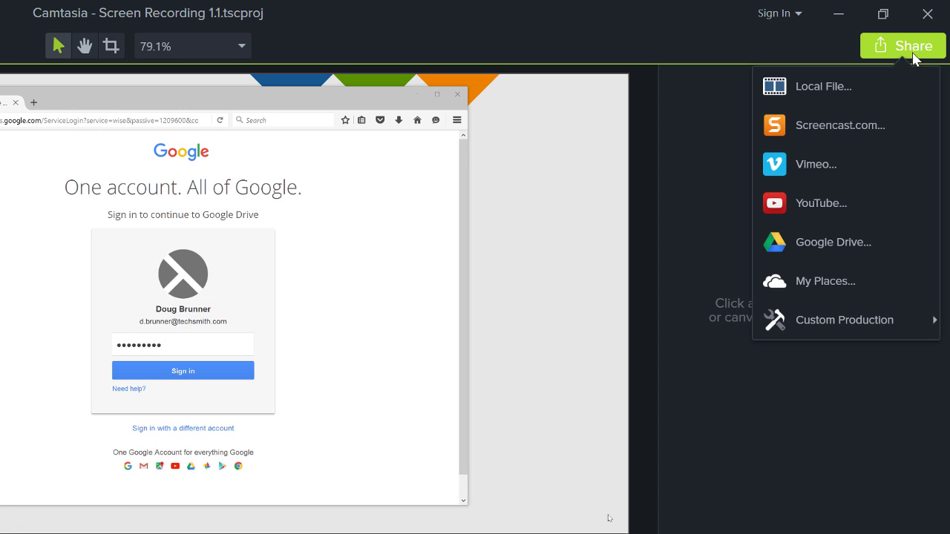
left_click(906, 205)
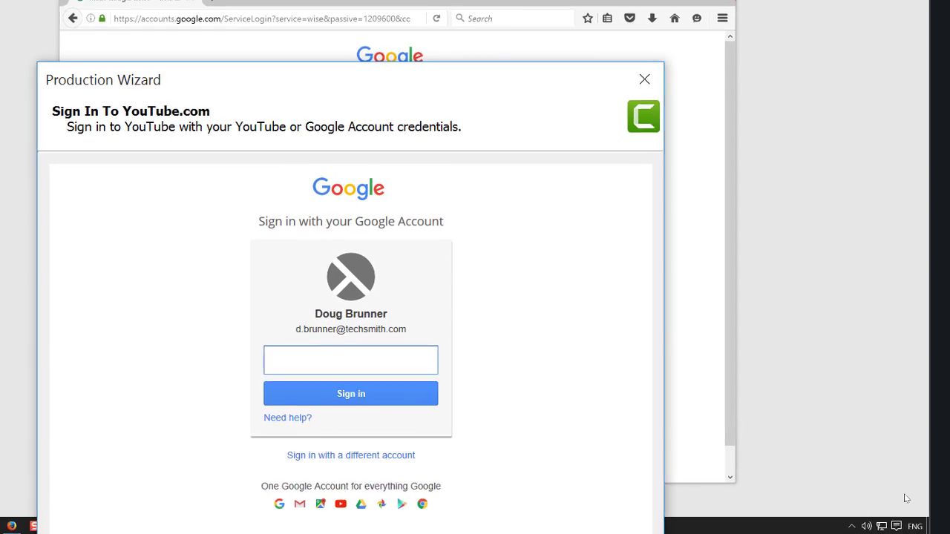
type("•••••")
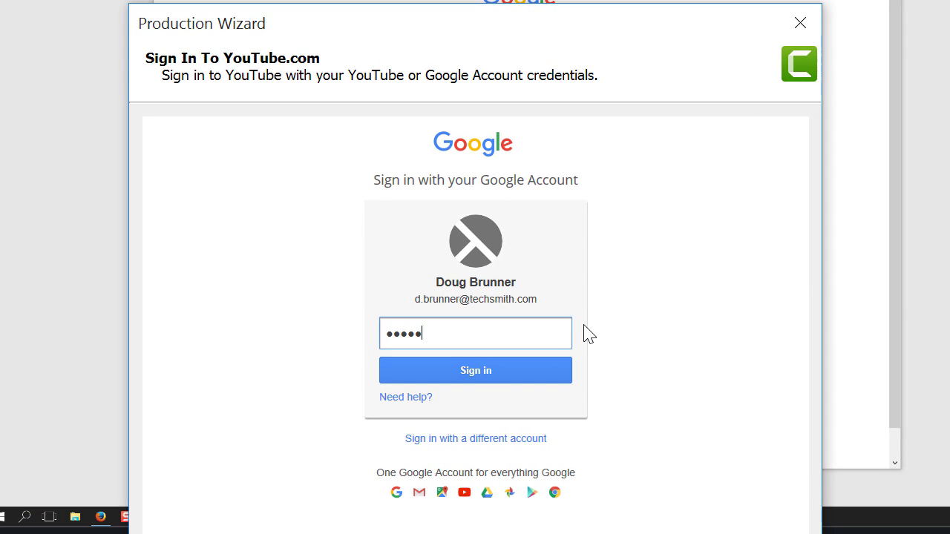
type("•••••")
key("Return")
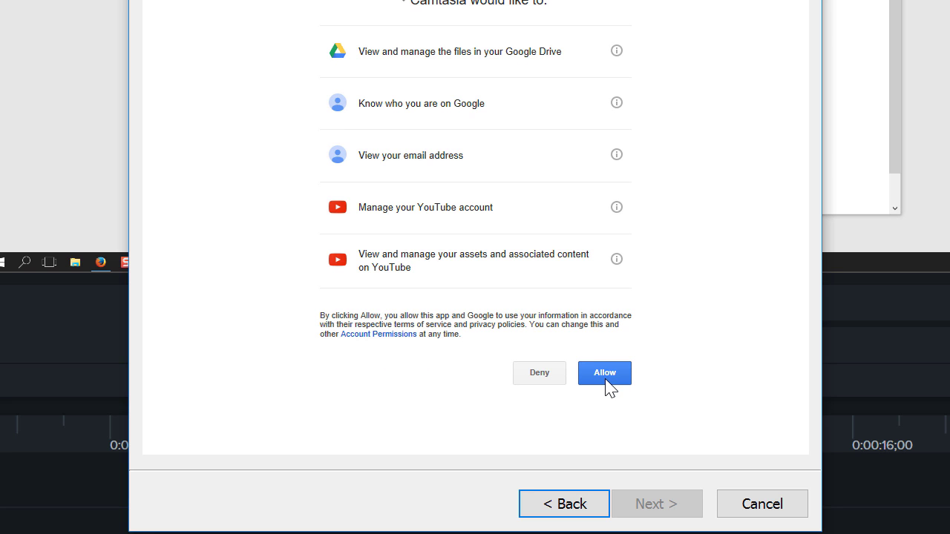
left_click(605, 374)
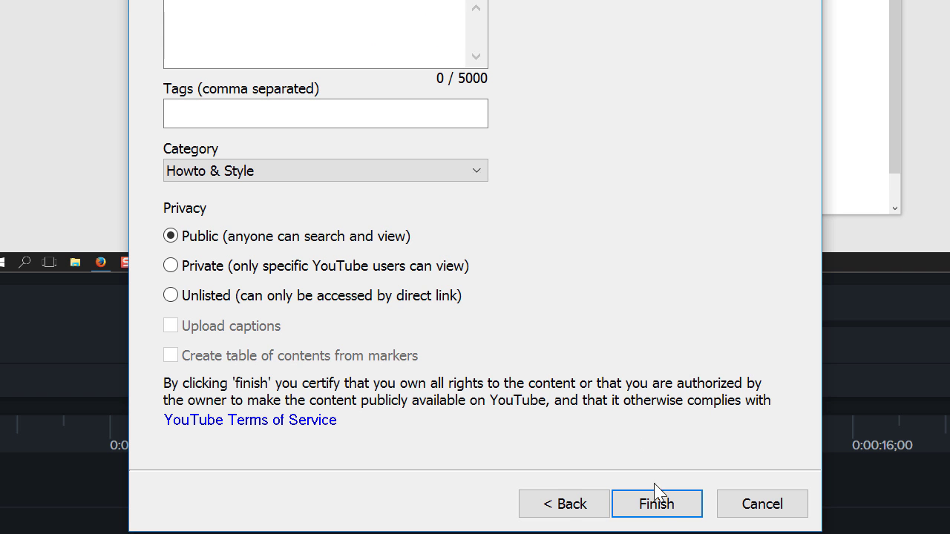